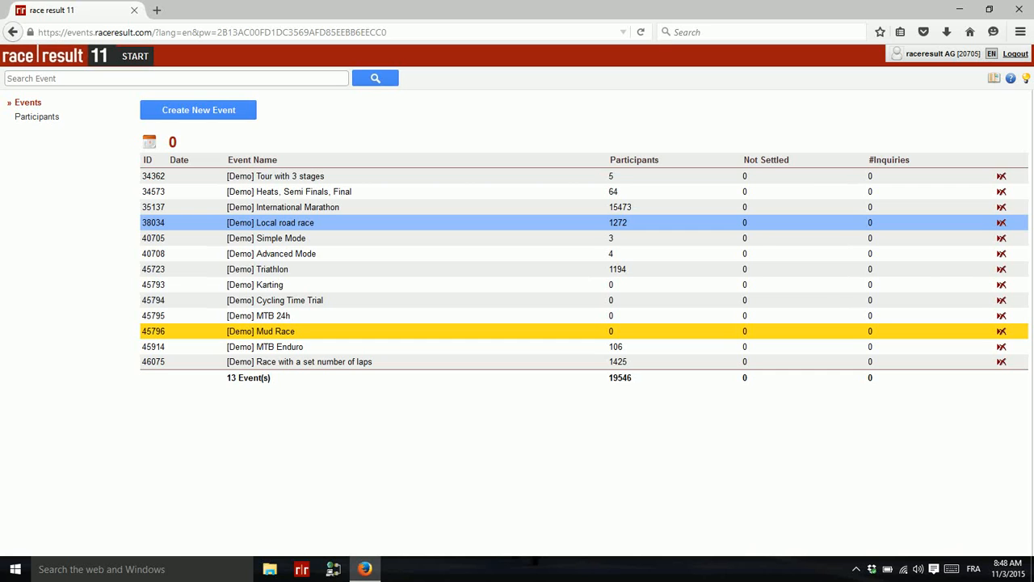
Step: Set up a new Lap Race event named 'Test lap race' with a maximum of 10 laps
left_click(193, 113)
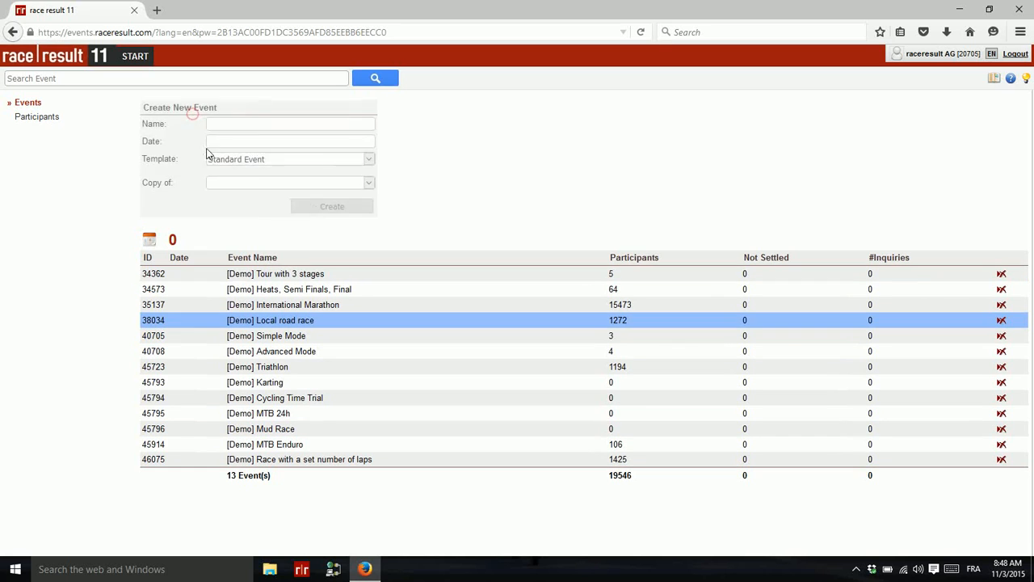
left_click(261, 129)
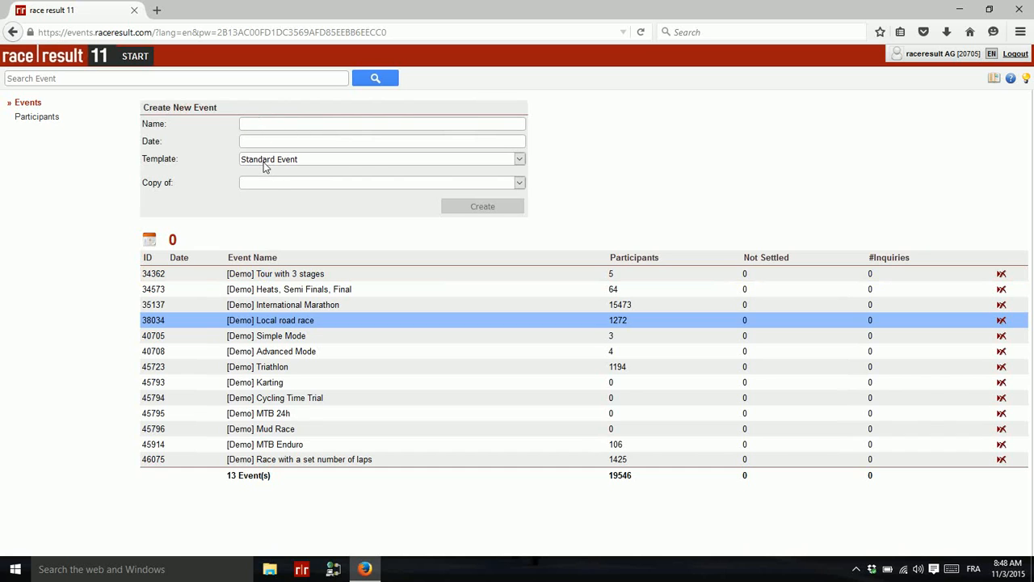
left_click(263, 164)
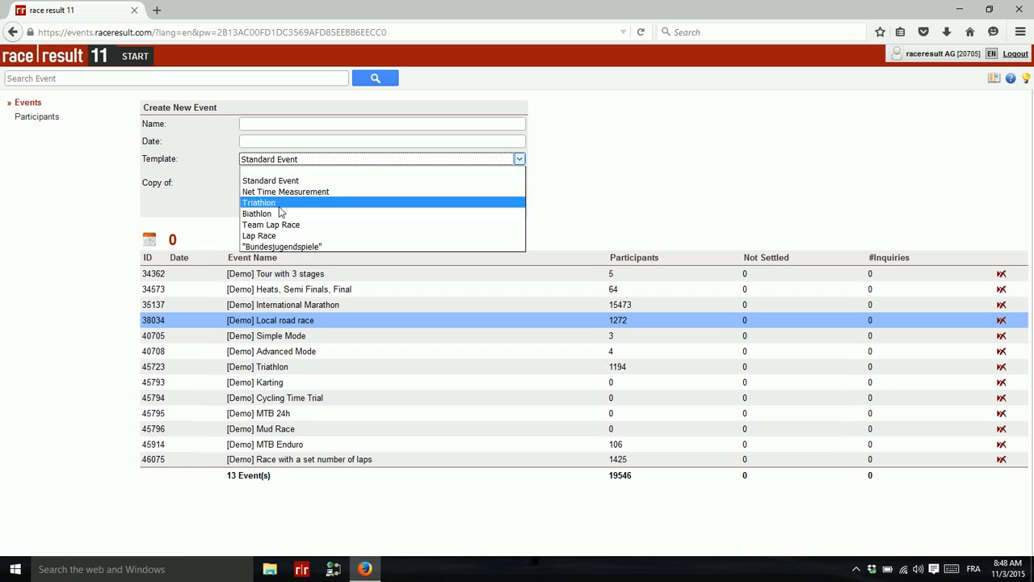
left_click(269, 235)
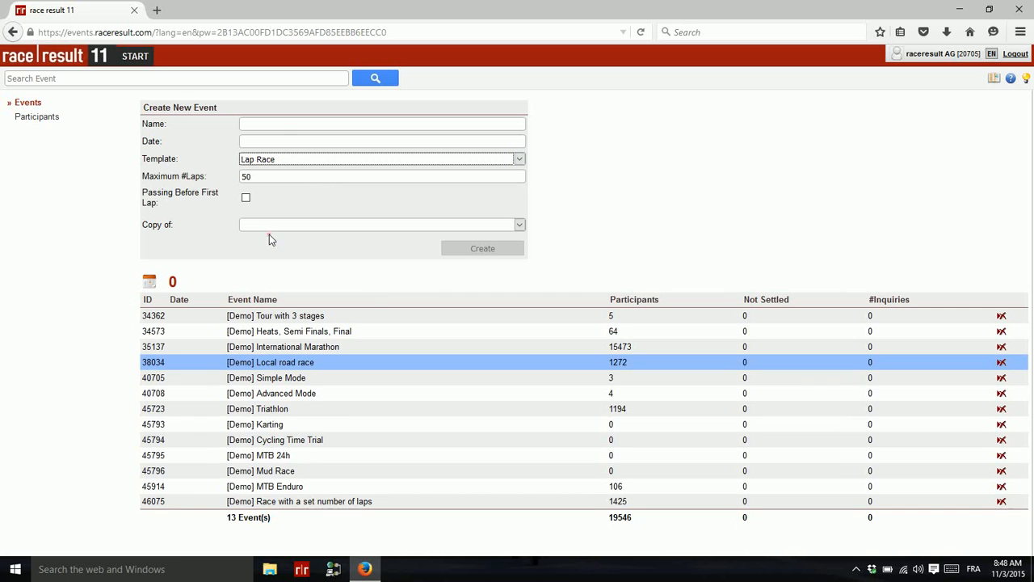
left_click(279, 124)
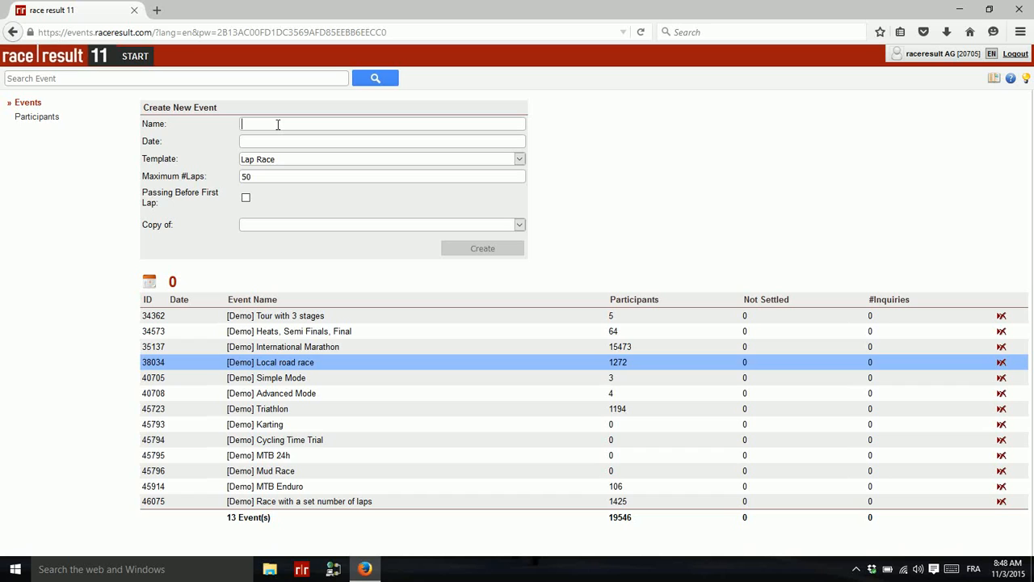
type("Test lap")
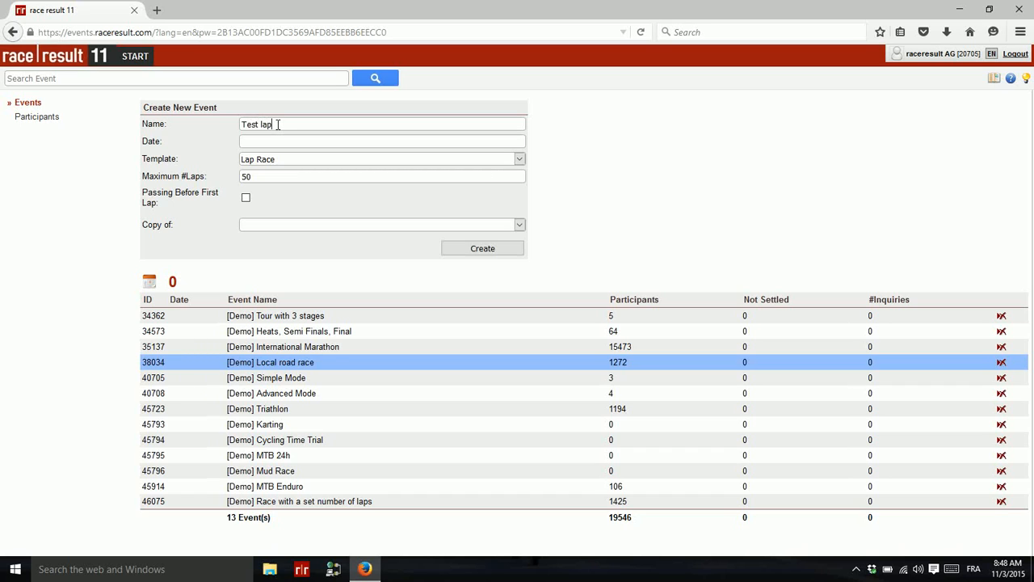
type(" race")
left_click(278, 172)
type("10")
Step: Create the event, review its generated lap formulas under Results, then view its Rankings settings
left_click(495, 247)
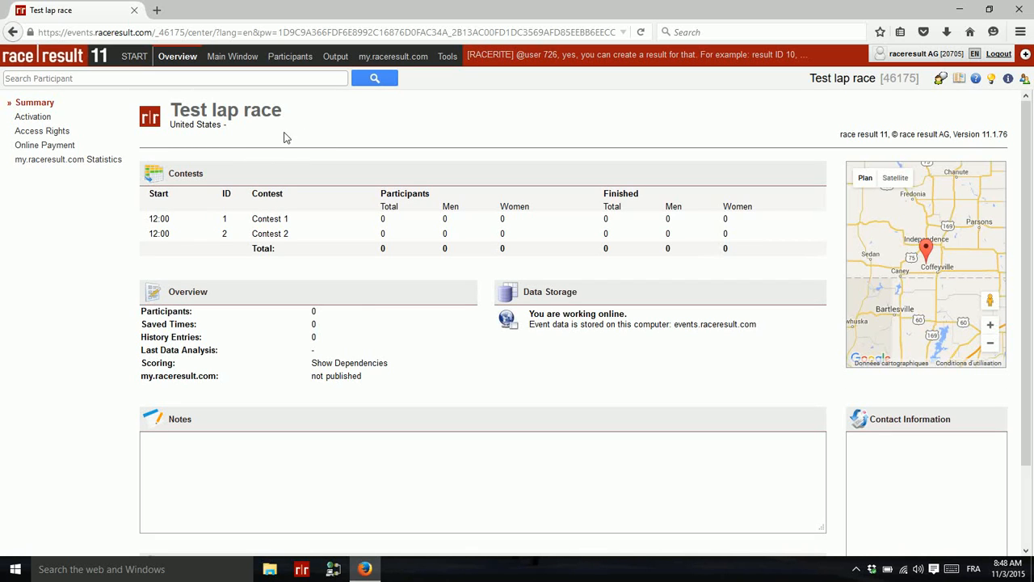
left_click(231, 57)
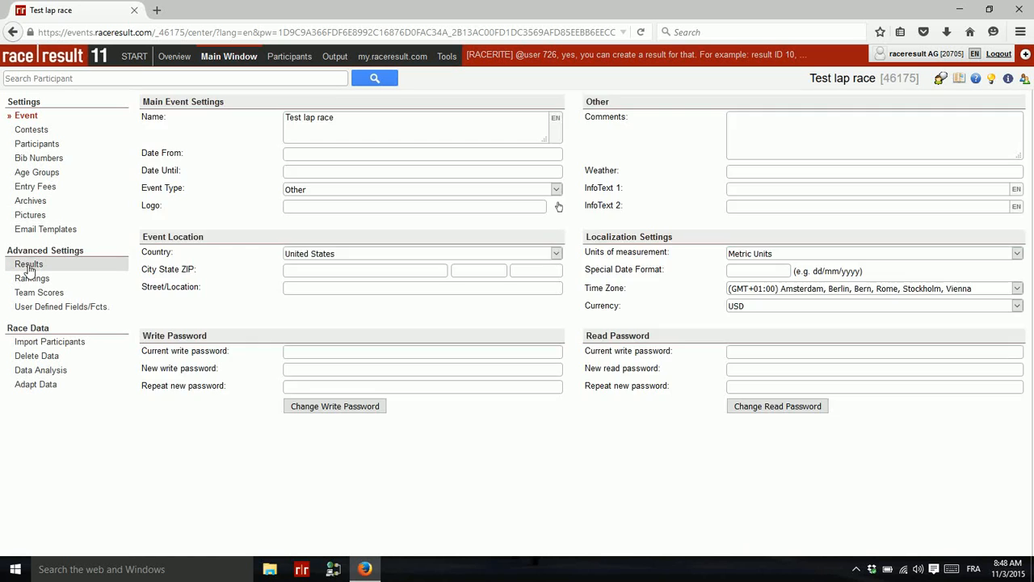
left_click(29, 266)
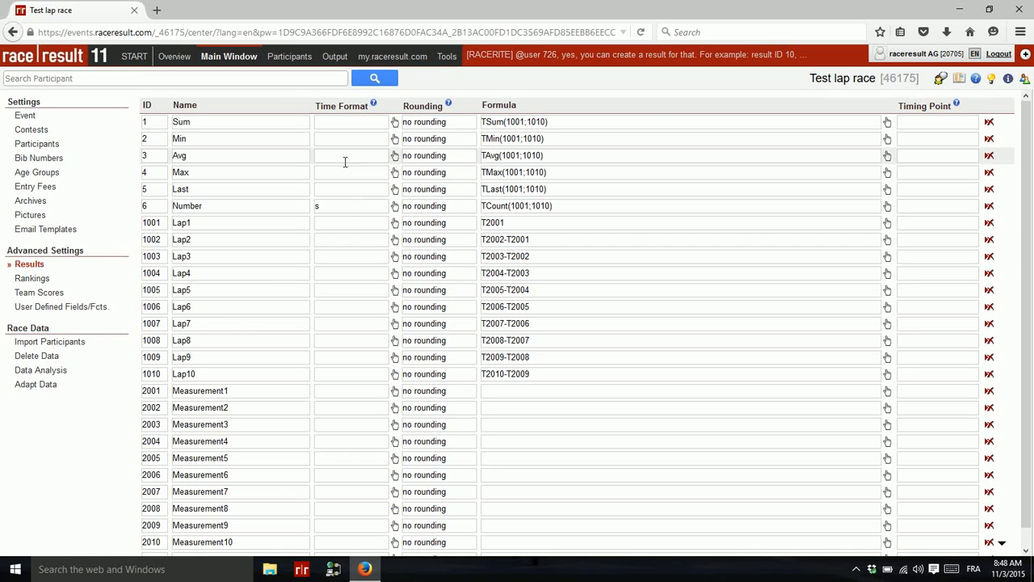
scroll(311, 232, "down", 1)
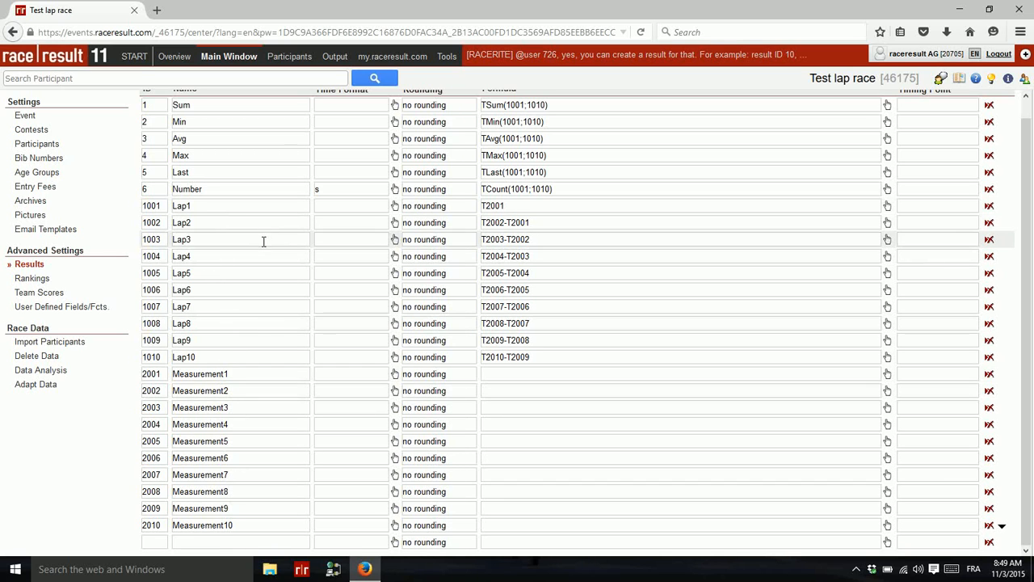
scroll(256, 230, "up", 1)
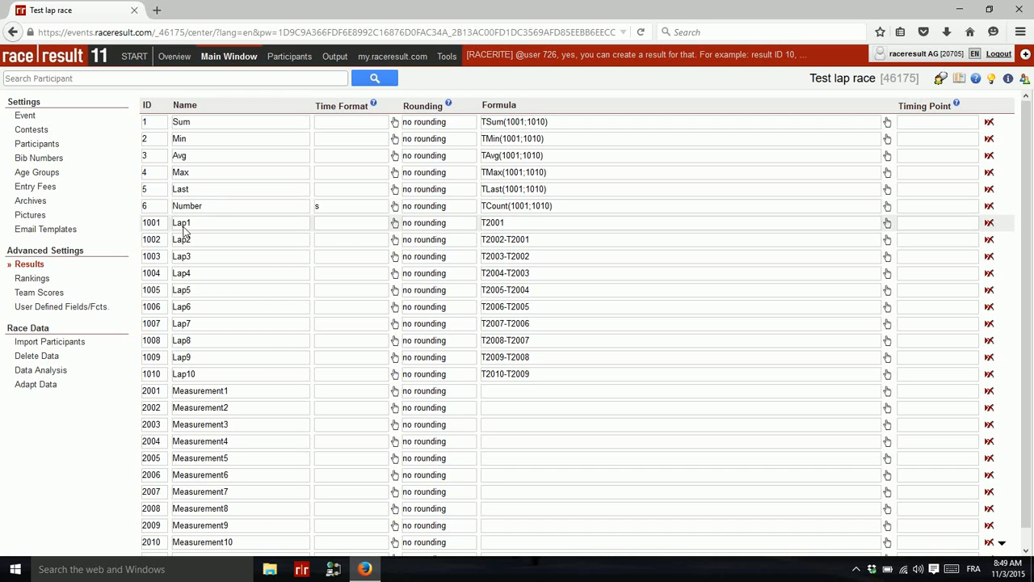
left_click(34, 278)
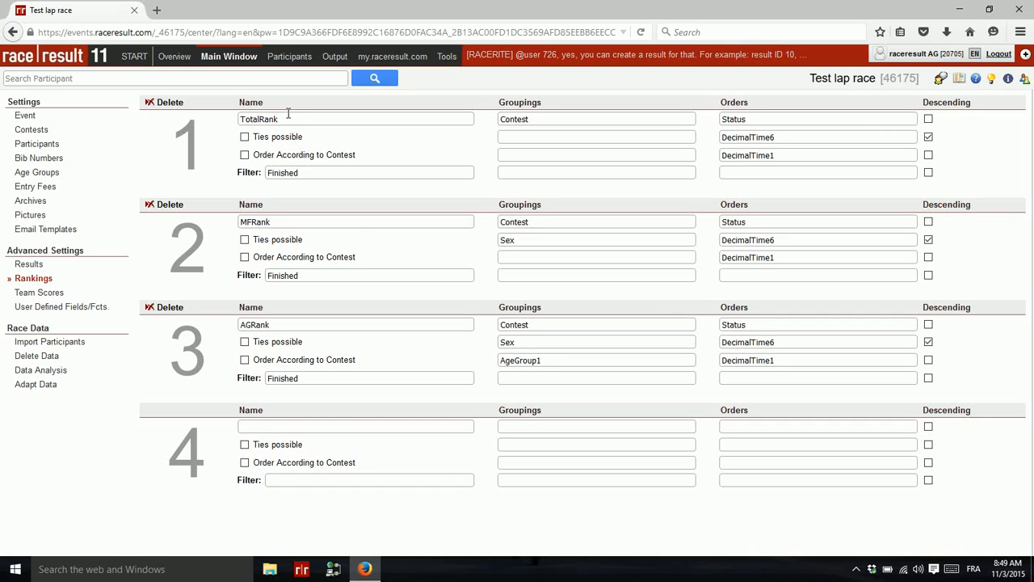
Step: Show the field reference panel and inspect ranking 1's DecimalTime6 and DecimalTime1 sort orders
left_click(1008, 78)
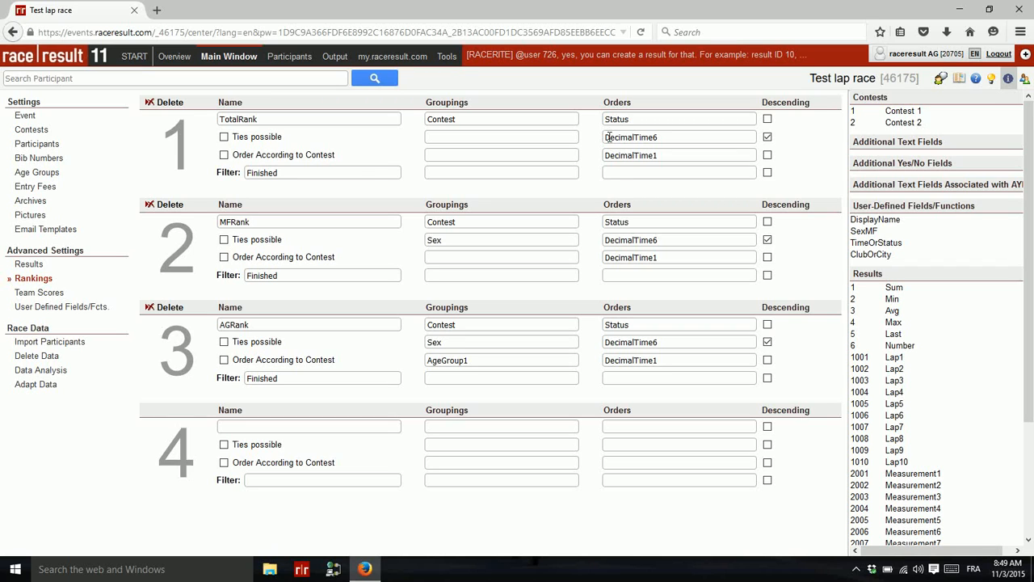
left_click(679, 136)
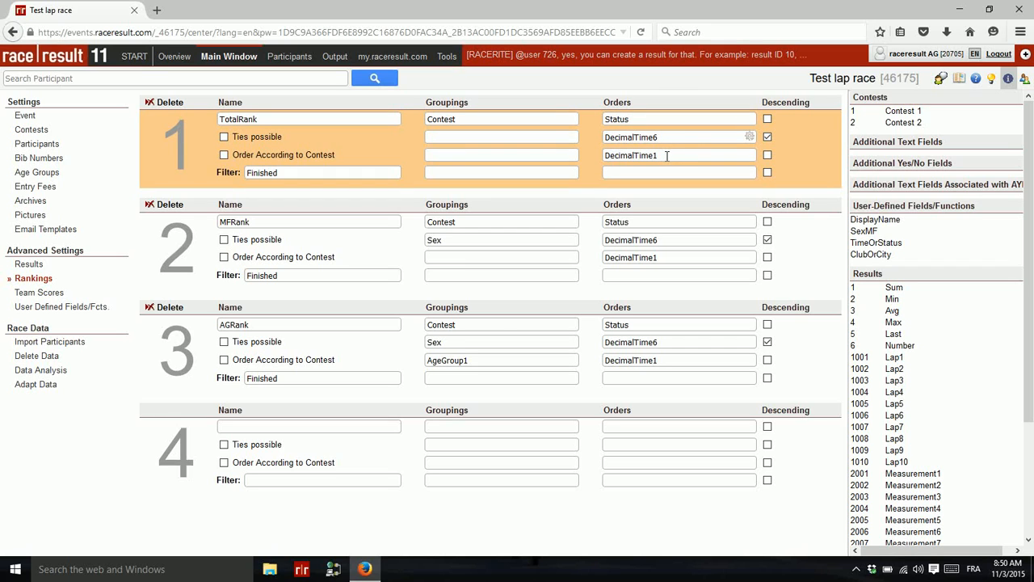
left_click(667, 155)
Step: Delete the Test lap race event from the START events list, authorizing with the login password
left_click(134, 58)
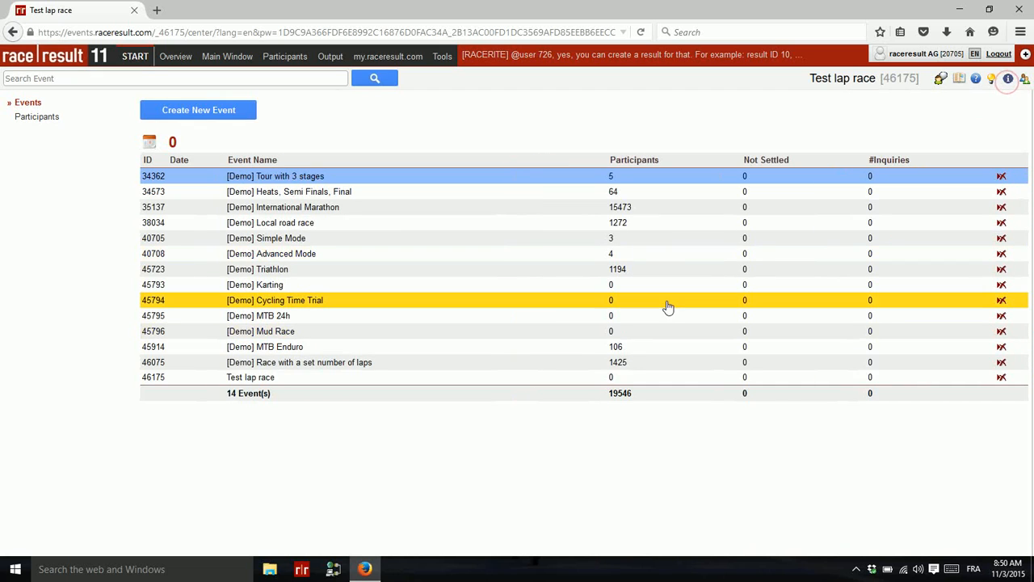
left_click(1000, 378)
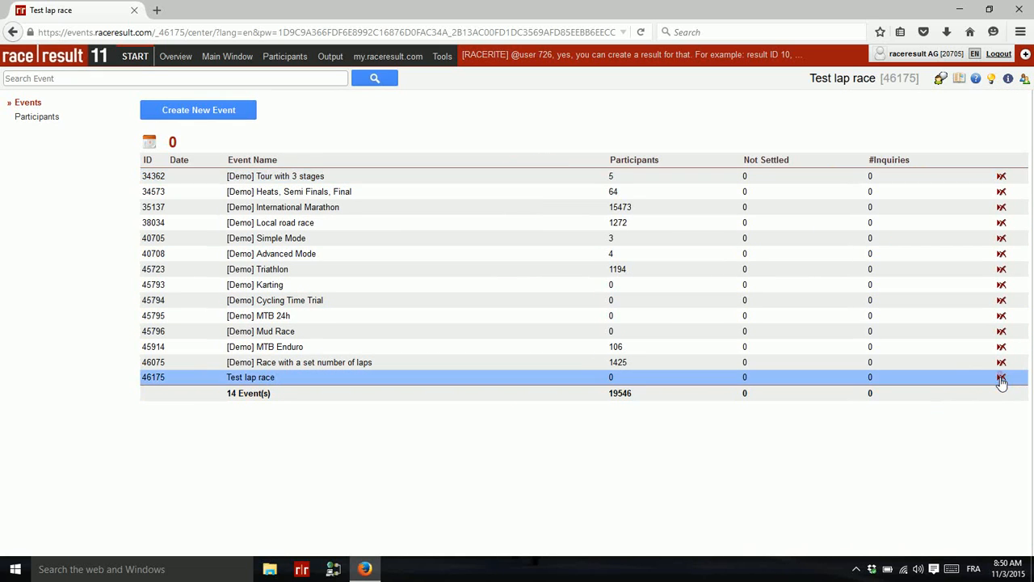
left_click(1002, 378)
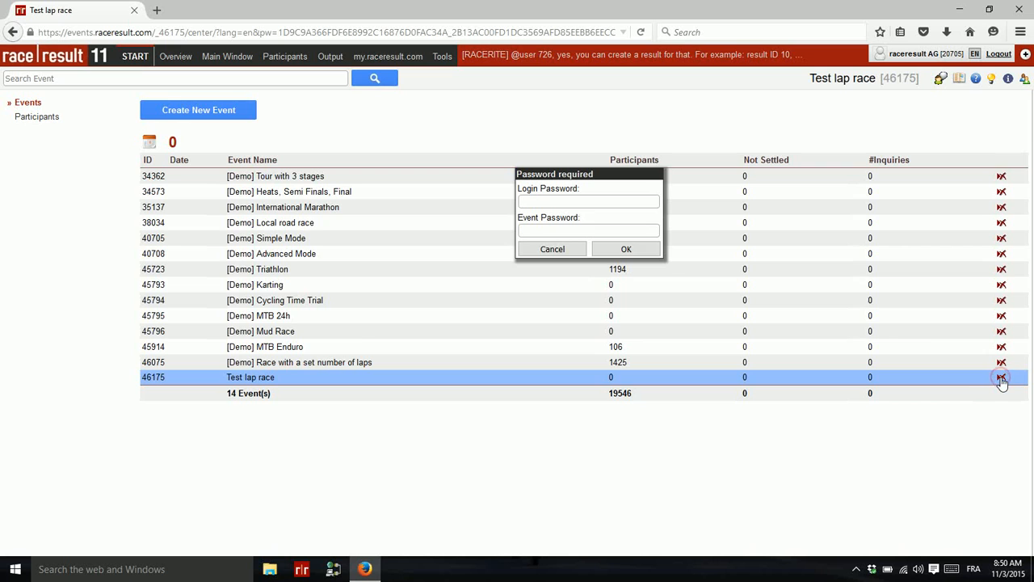
type("test1")
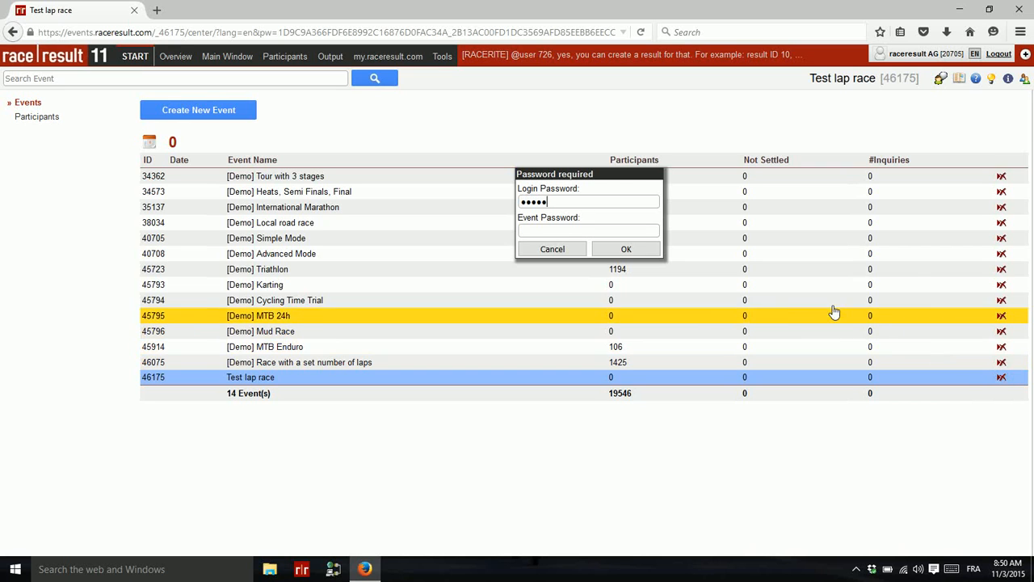
left_click(626, 249)
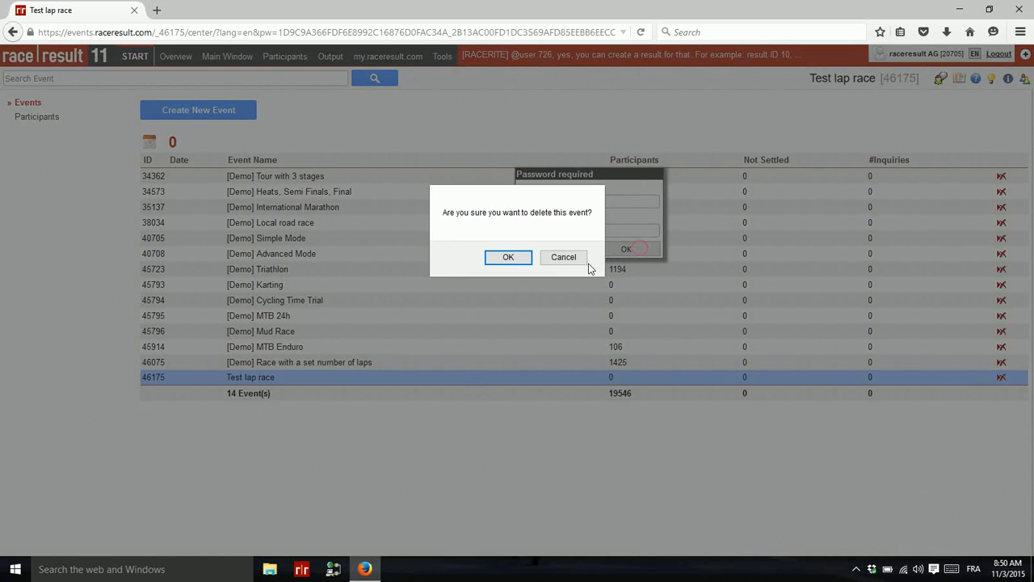
left_click(517, 260)
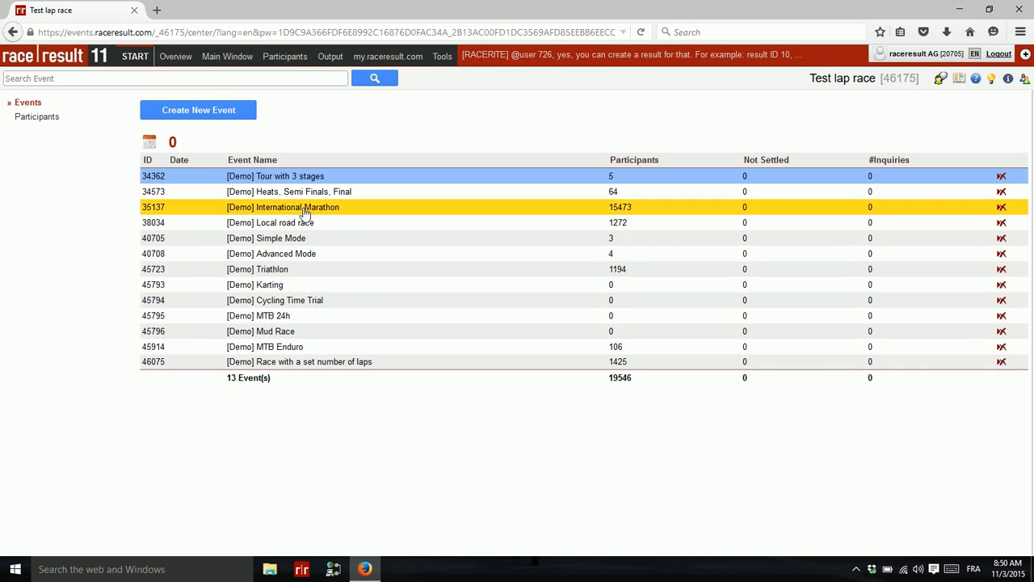
left_click(284, 362)
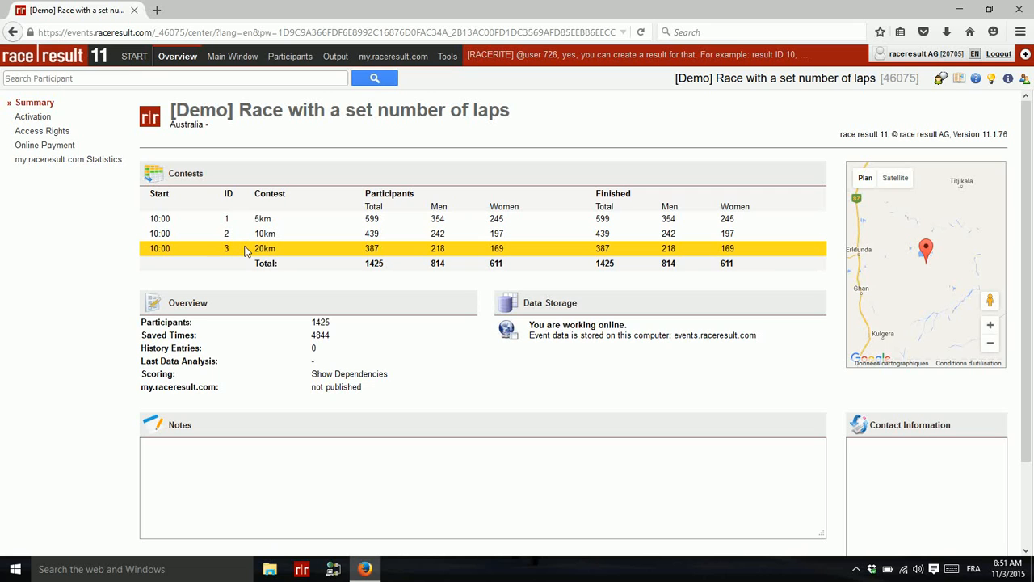
left_click(248, 62)
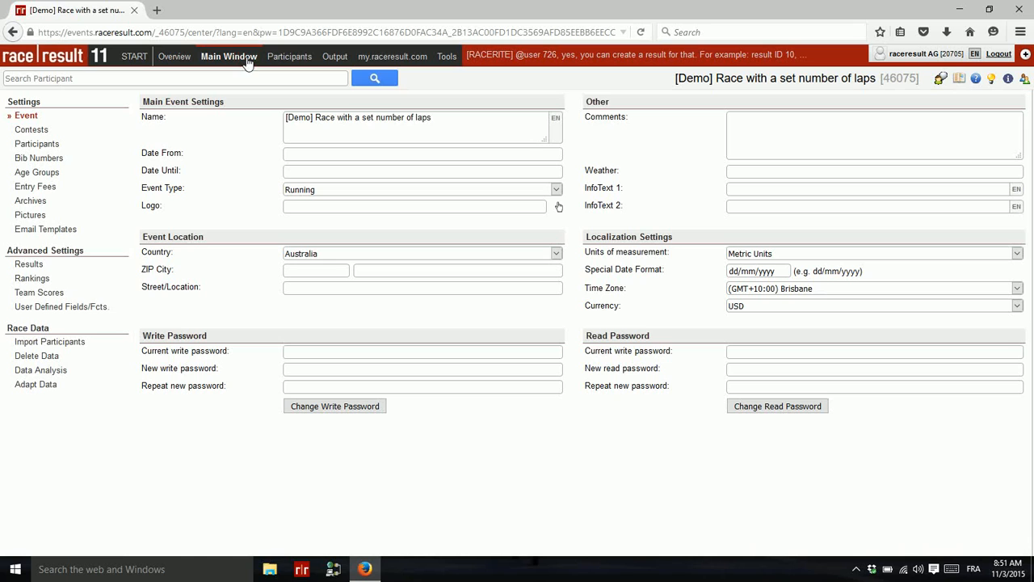
left_click(29, 265)
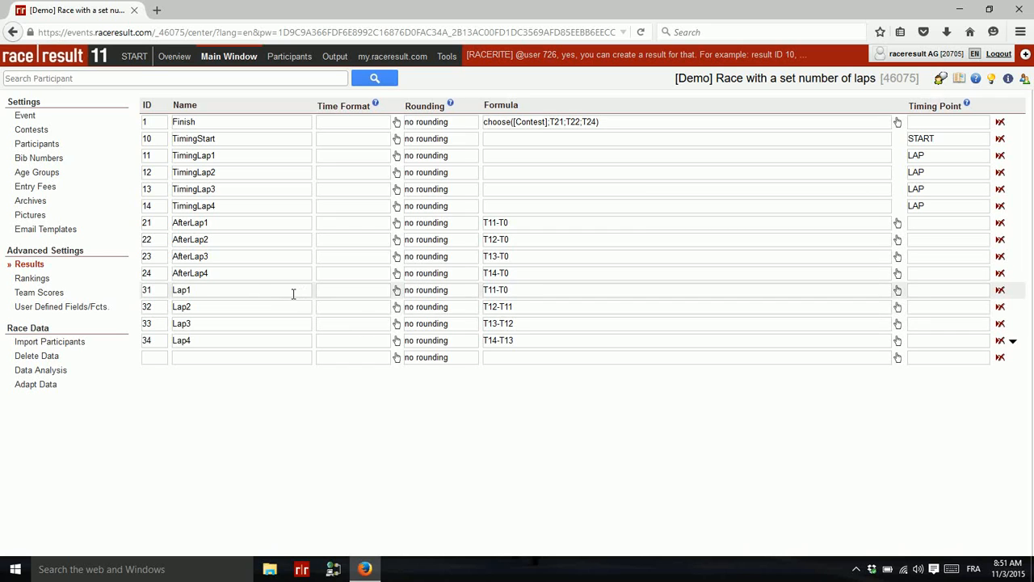
left_click(231, 139)
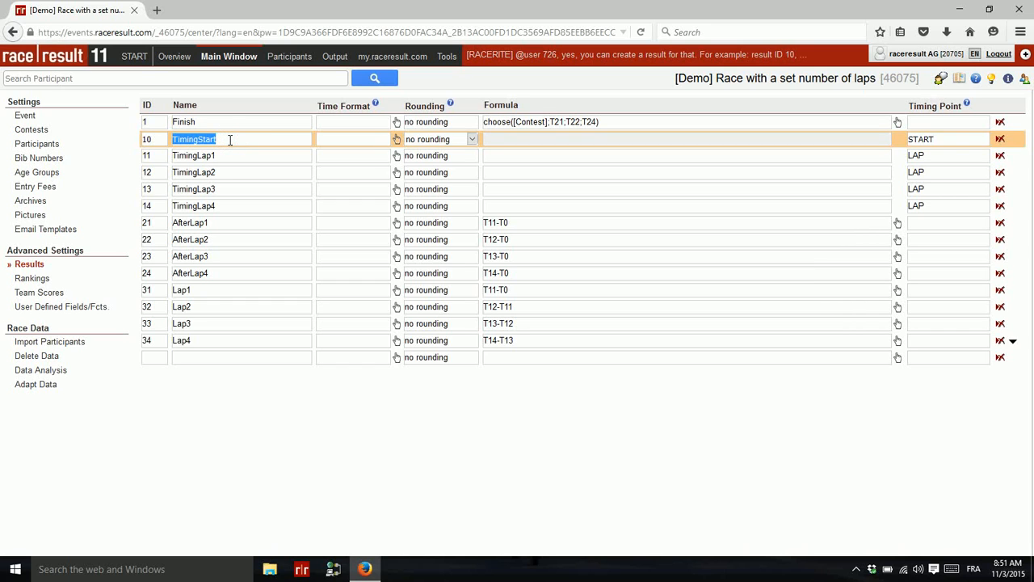
left_click(222, 155)
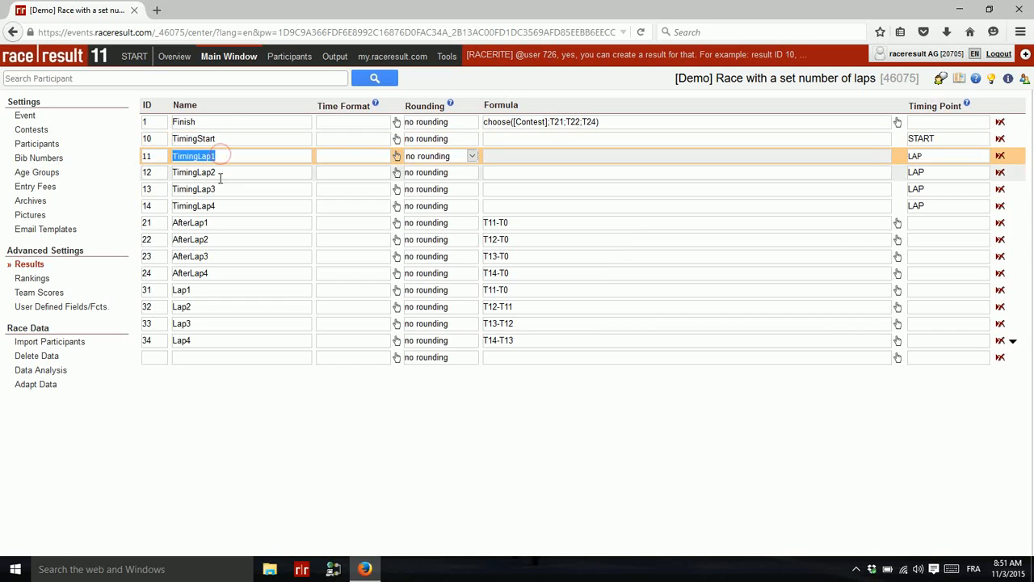
left_click(220, 172)
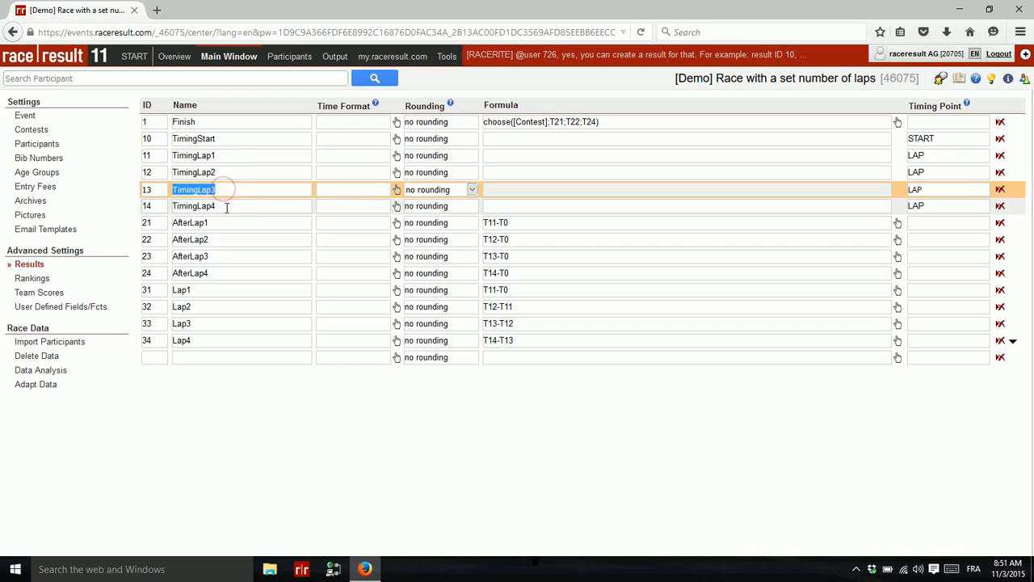
left_click(225, 207)
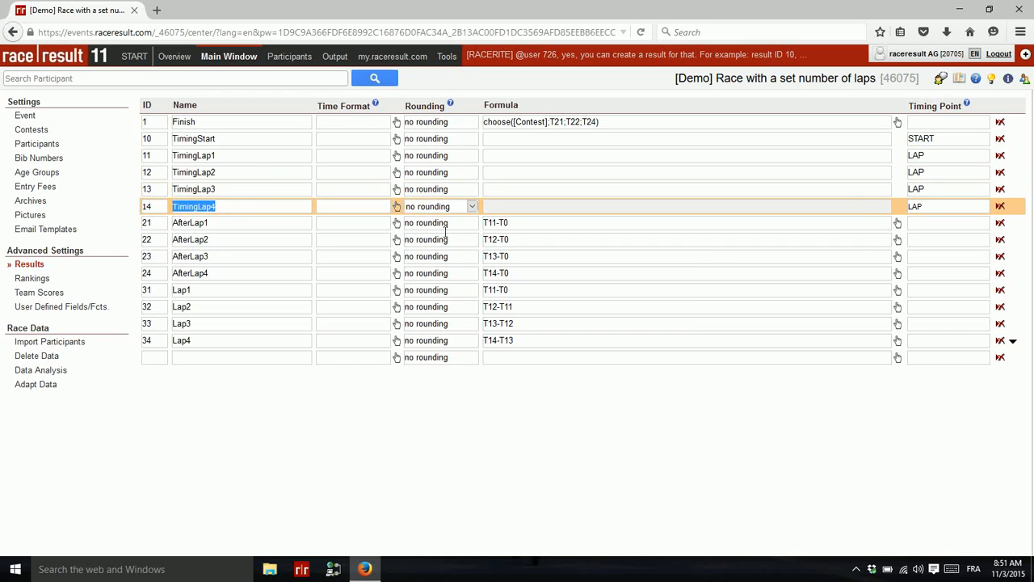
left_click(953, 143)
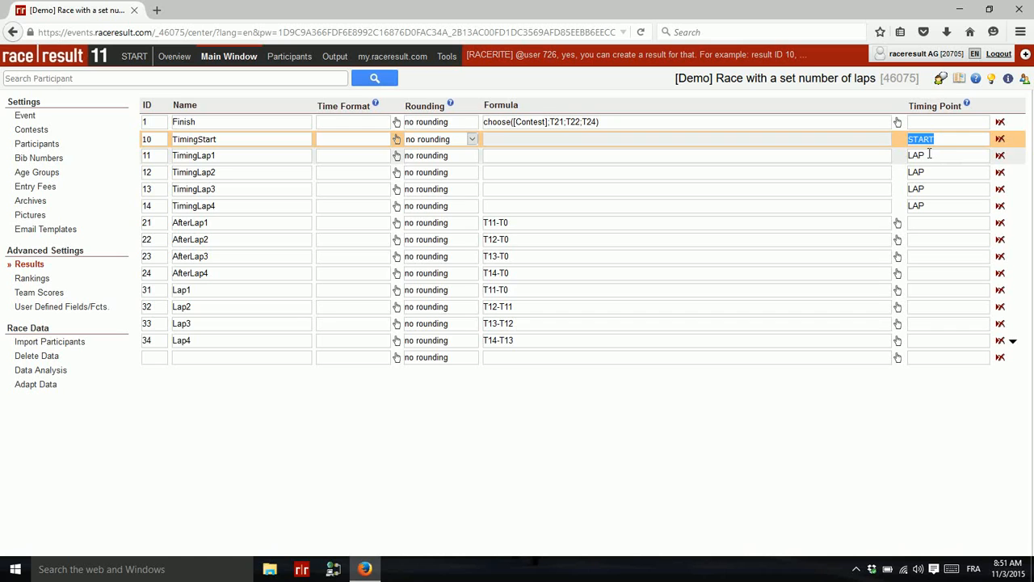
left_click(929, 154)
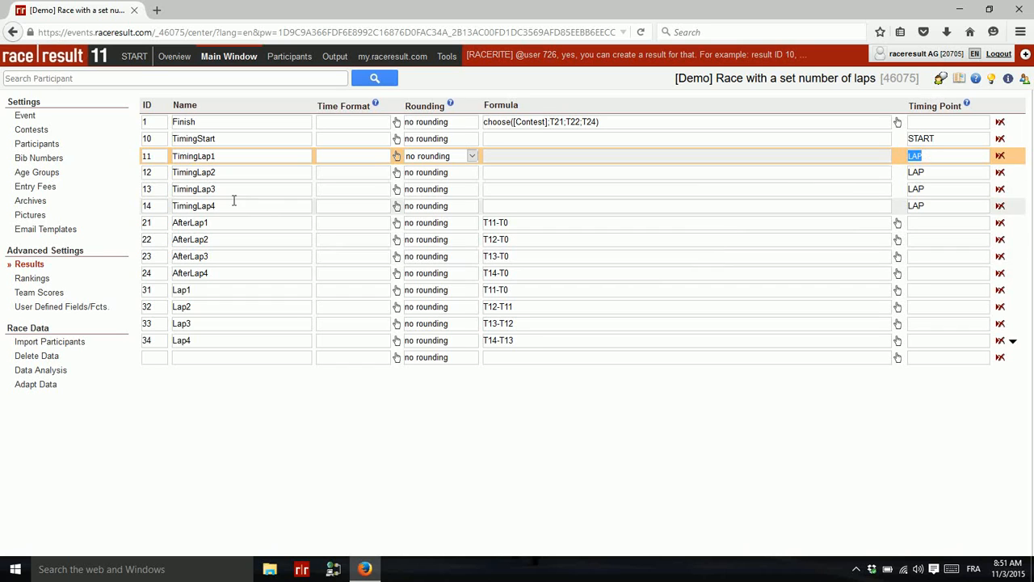
left_click(579, 229)
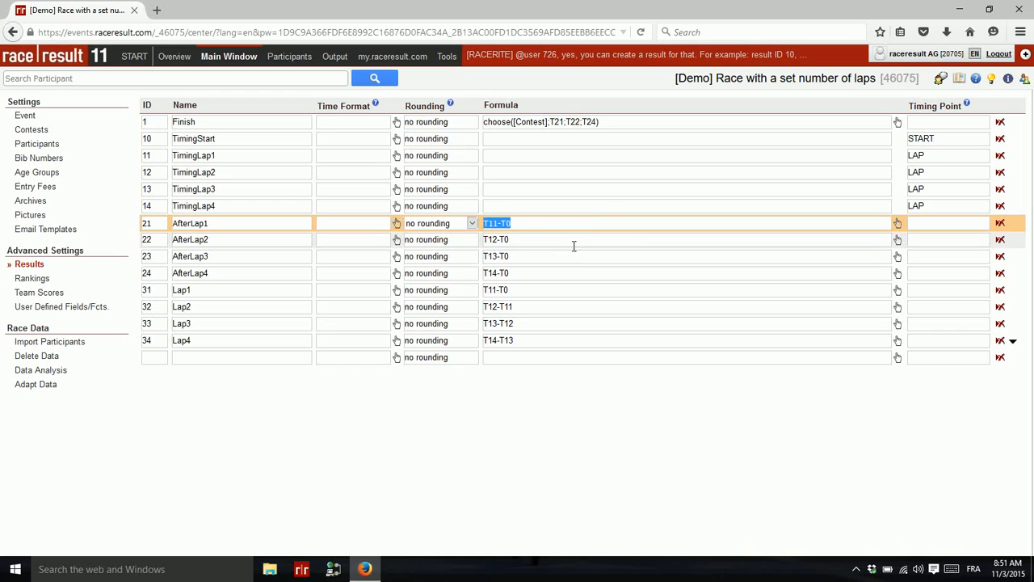
left_click(576, 240)
left_click(565, 258)
left_click(559, 273)
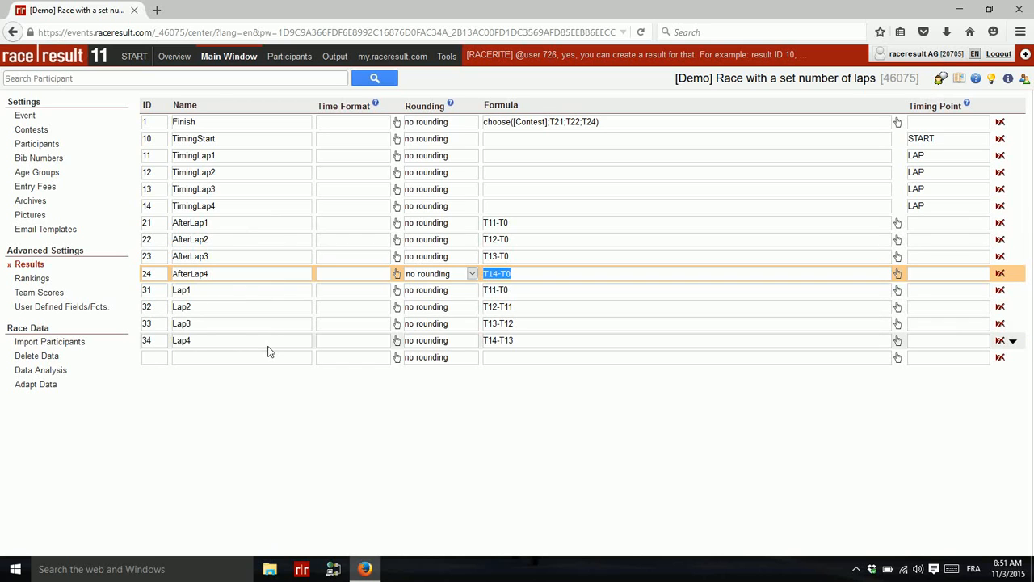
left_click(241, 125)
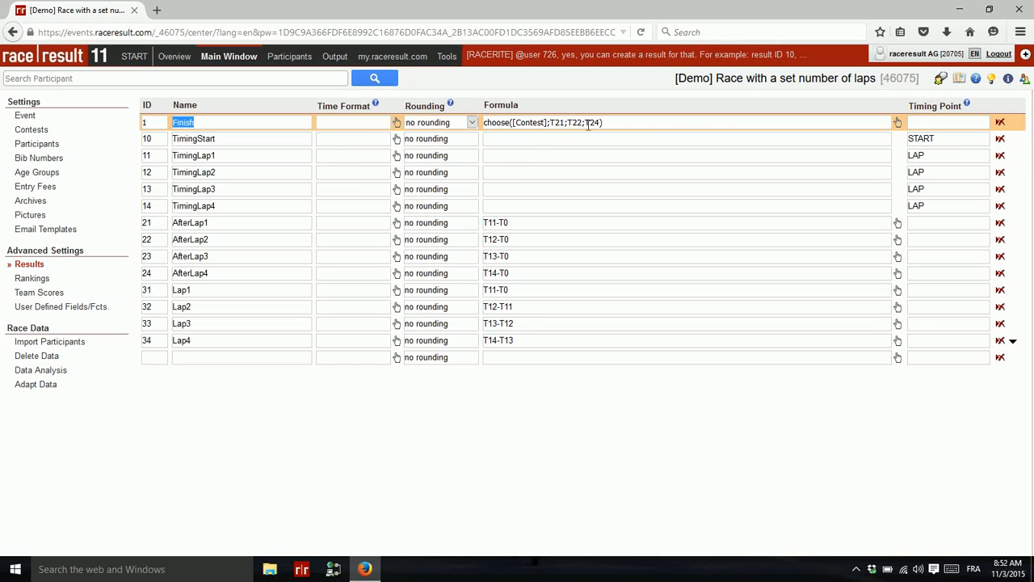
Step: Show the available-fields panel, then inspect the Finish formula and the Lap4 result row
left_click(1009, 80)
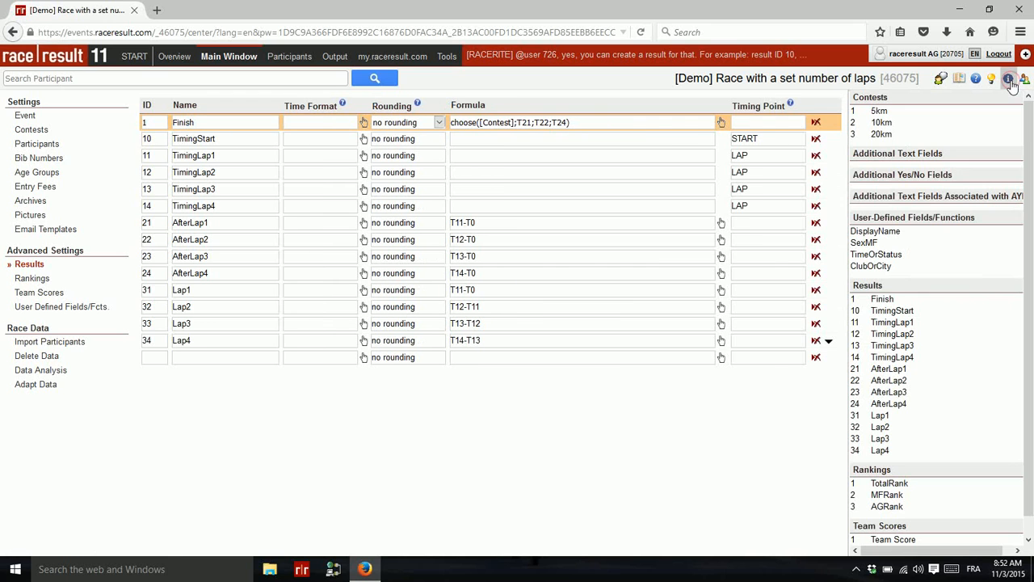
left_click(479, 122)
type("(")
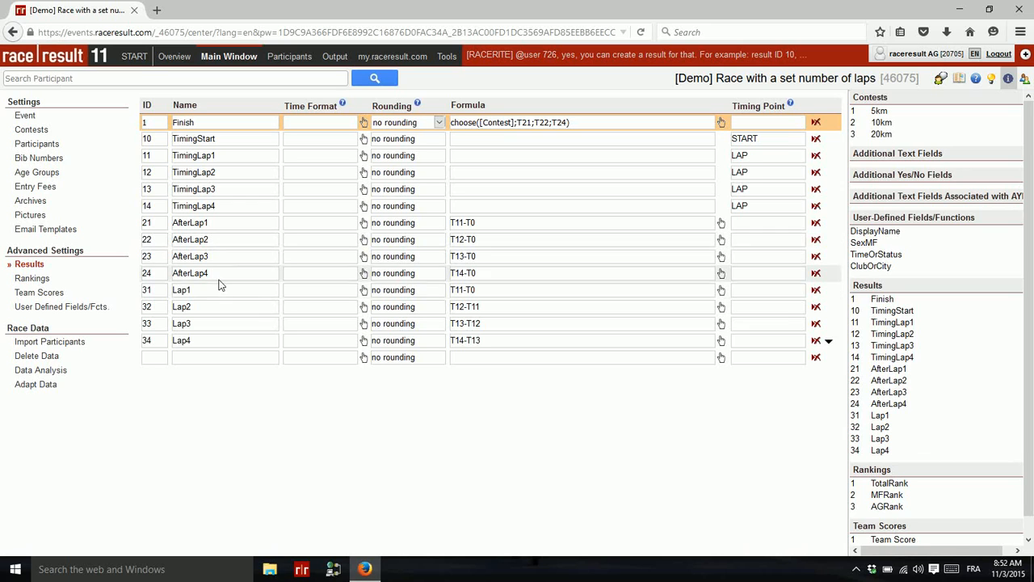
left_click(207, 342)
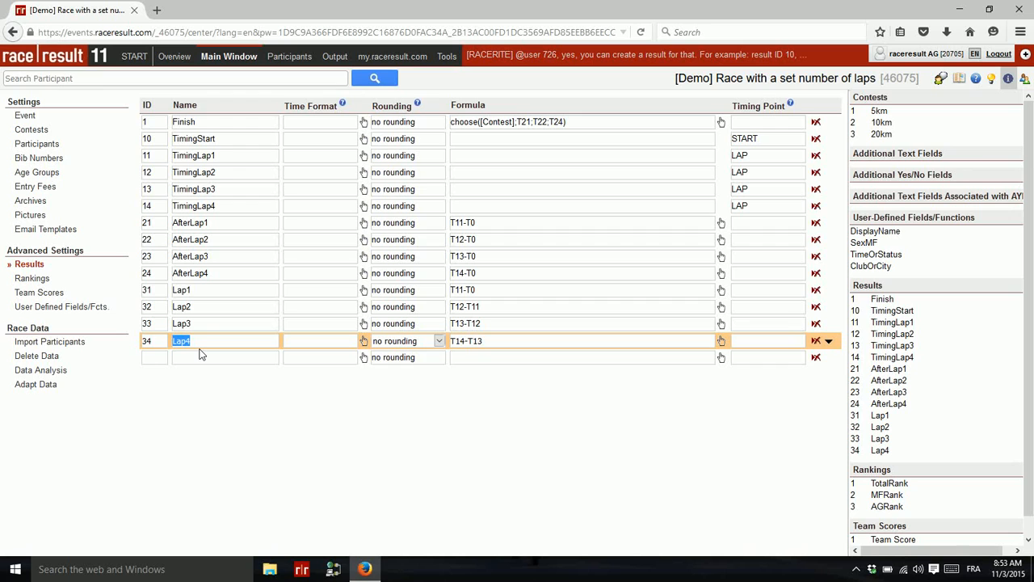
Step: Delete the auto-generated Lap8, Lap7, Lap6 and Lap5 results and save the Results table
key("Down")
key("Down")
key("Down")
key("Down")
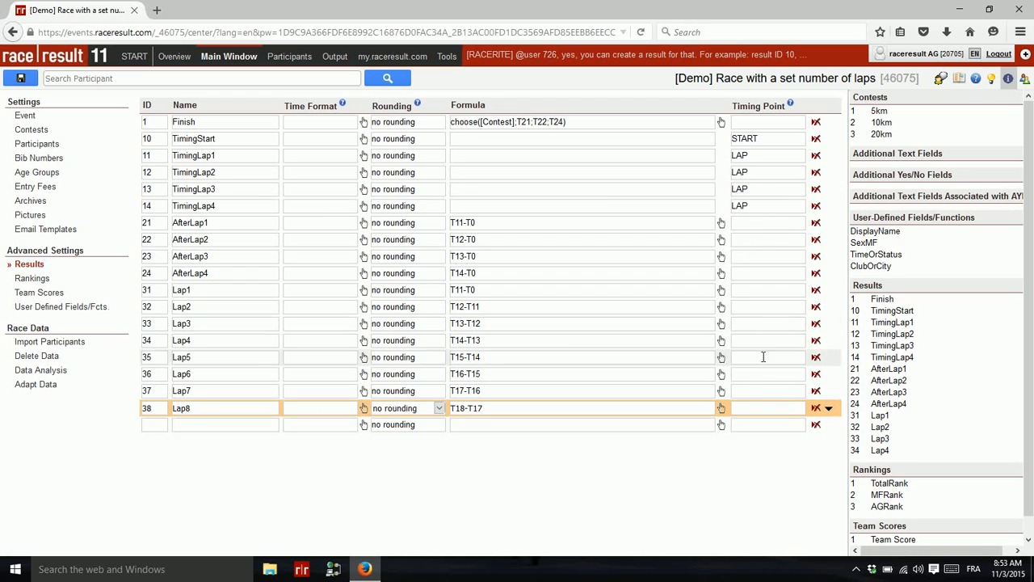
left_click(816, 408)
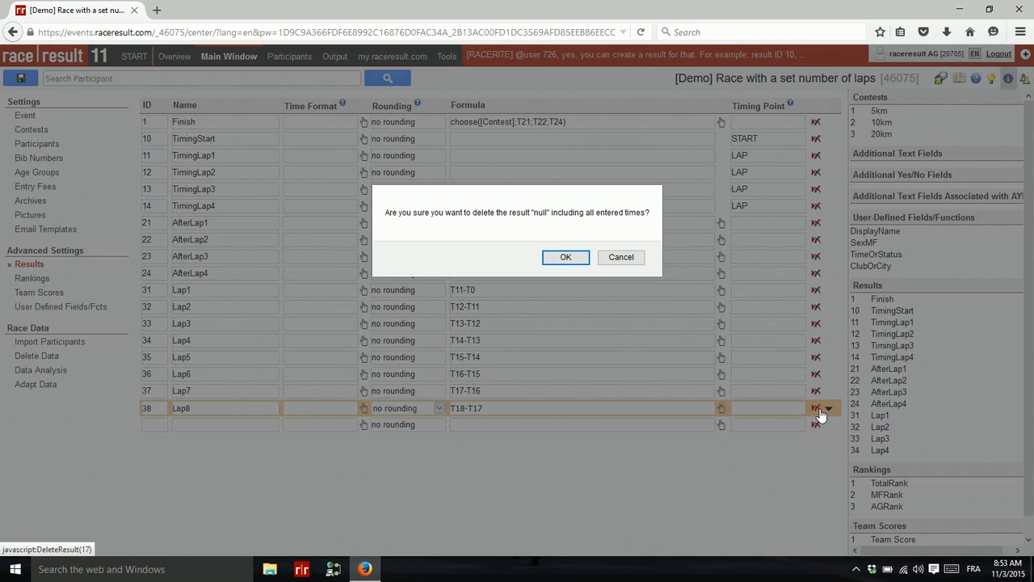
left_click(565, 257)
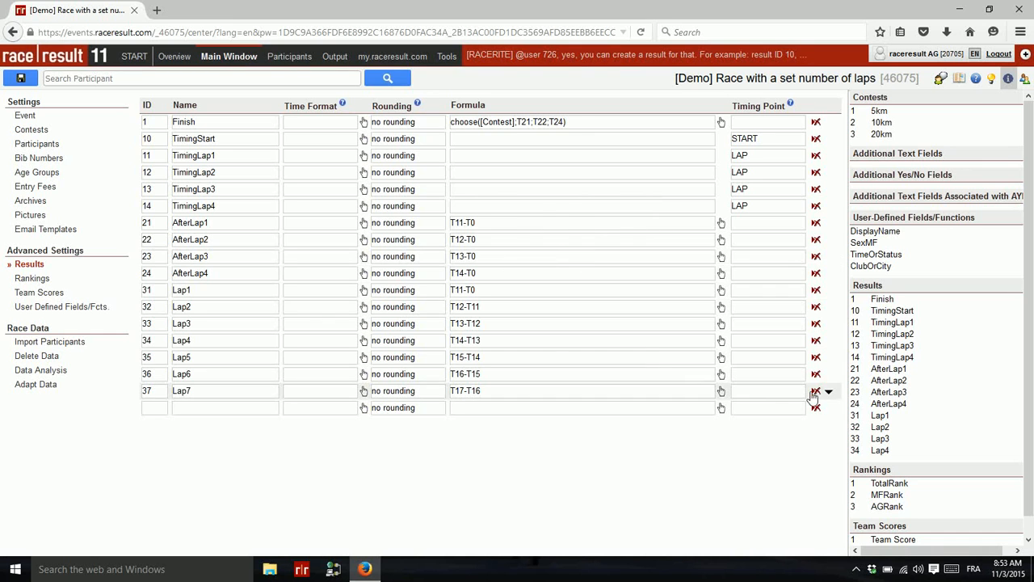
left_click(816, 391)
left_click(568, 257)
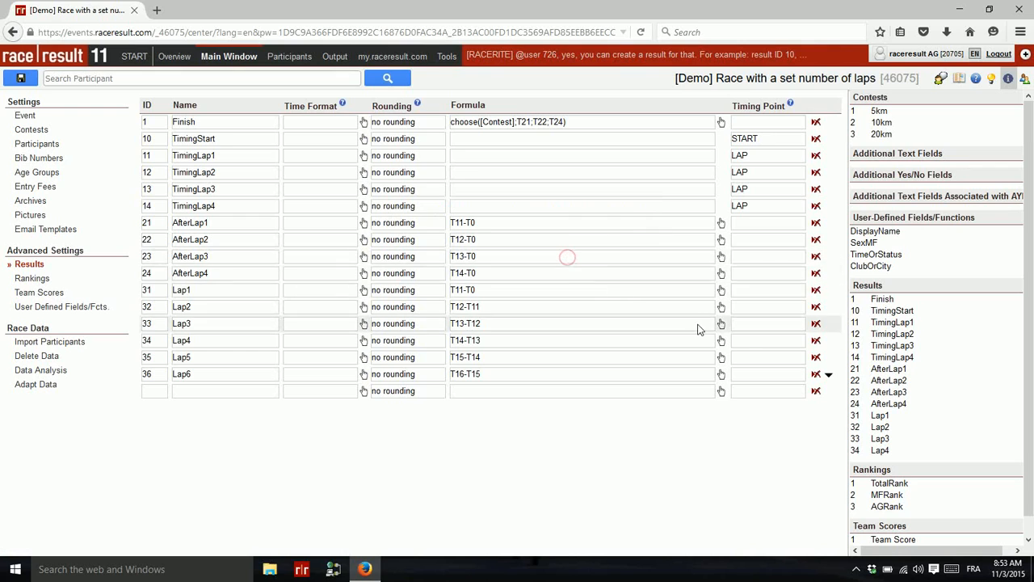
left_click(816, 374)
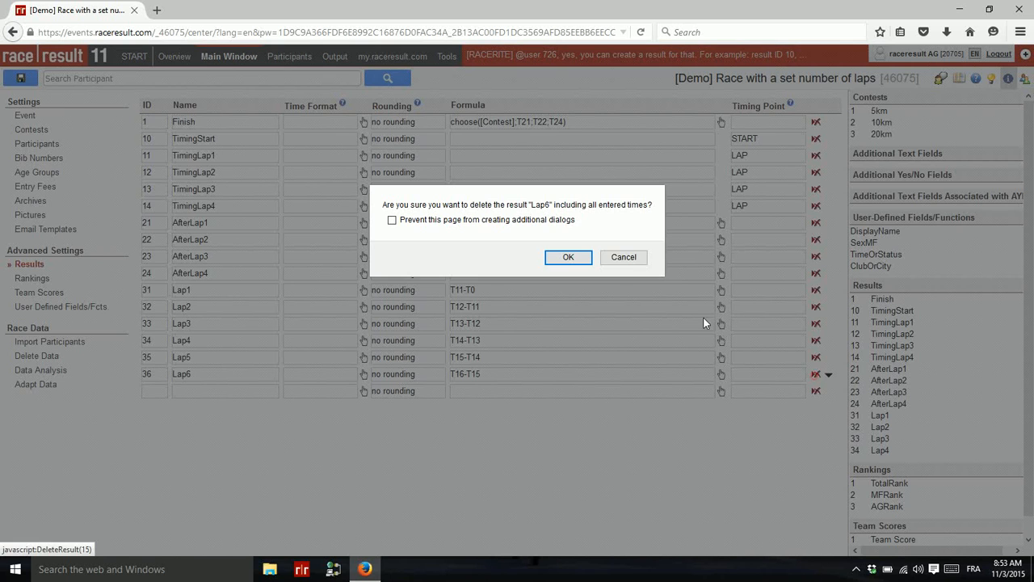
left_click(576, 257)
left_click(816, 357)
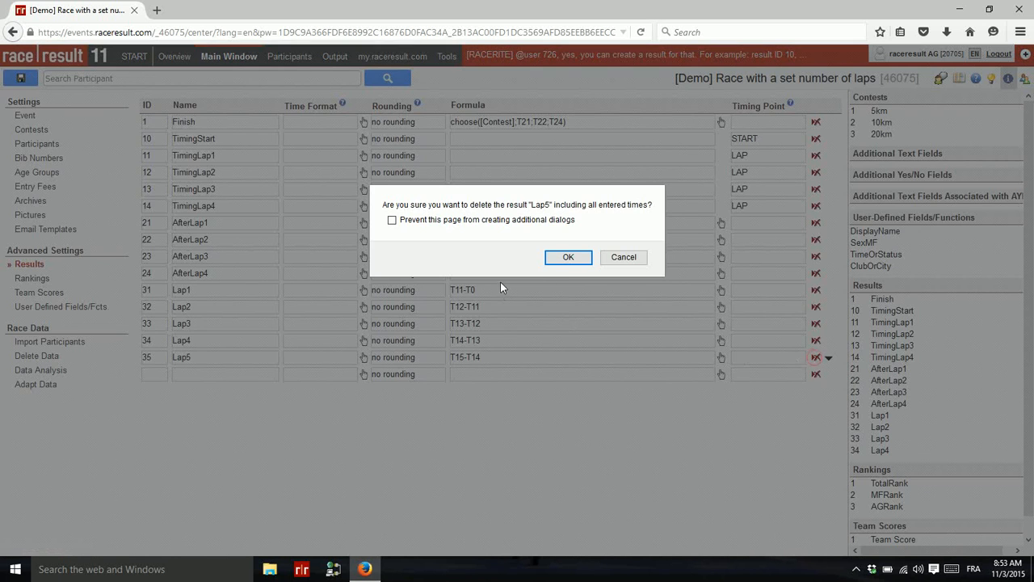
left_click(556, 259)
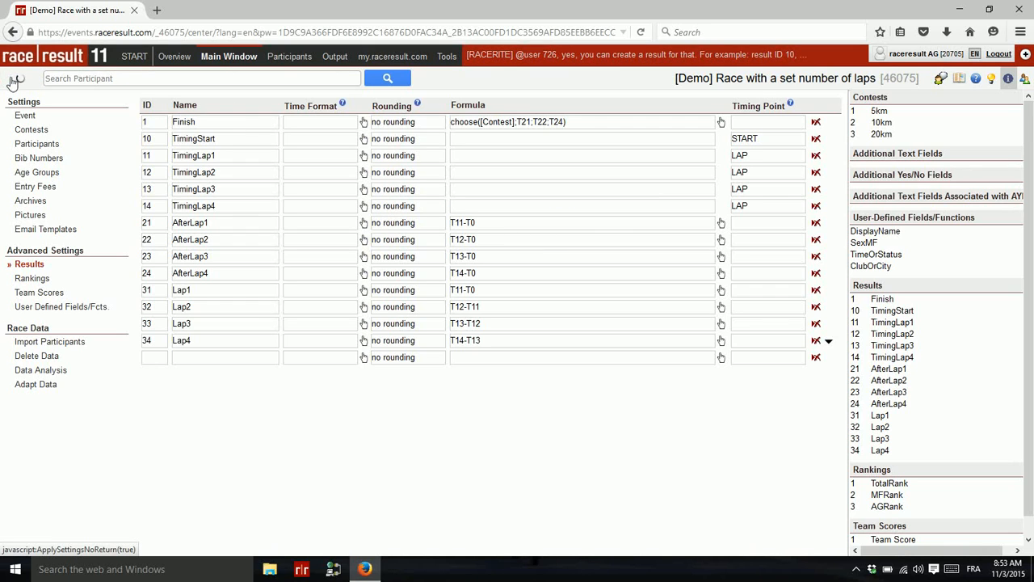
left_click(16, 79)
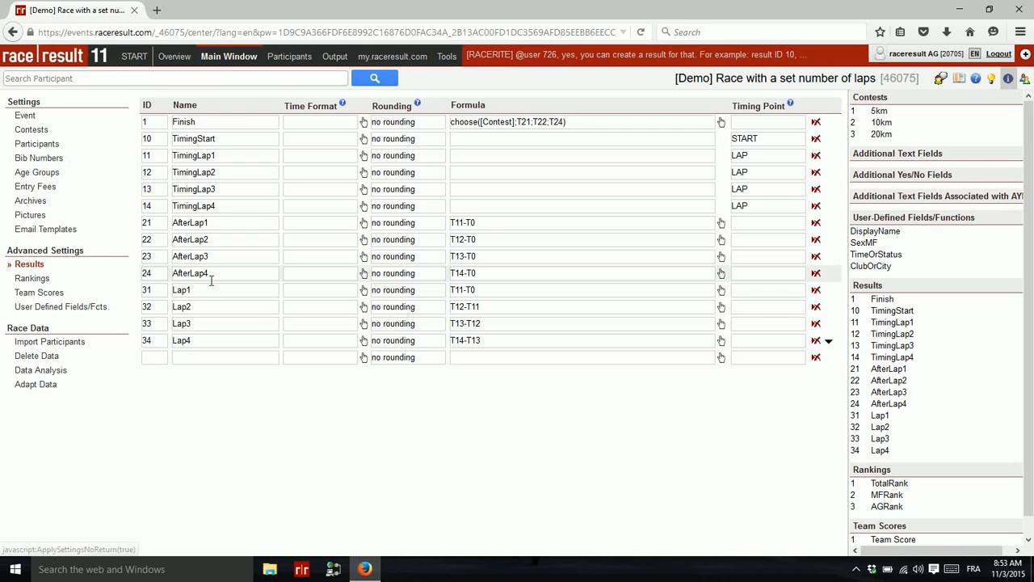
Step: Open the Data/Format settings of the 01-Results 'Finishers list with lap times' output
left_click(331, 58)
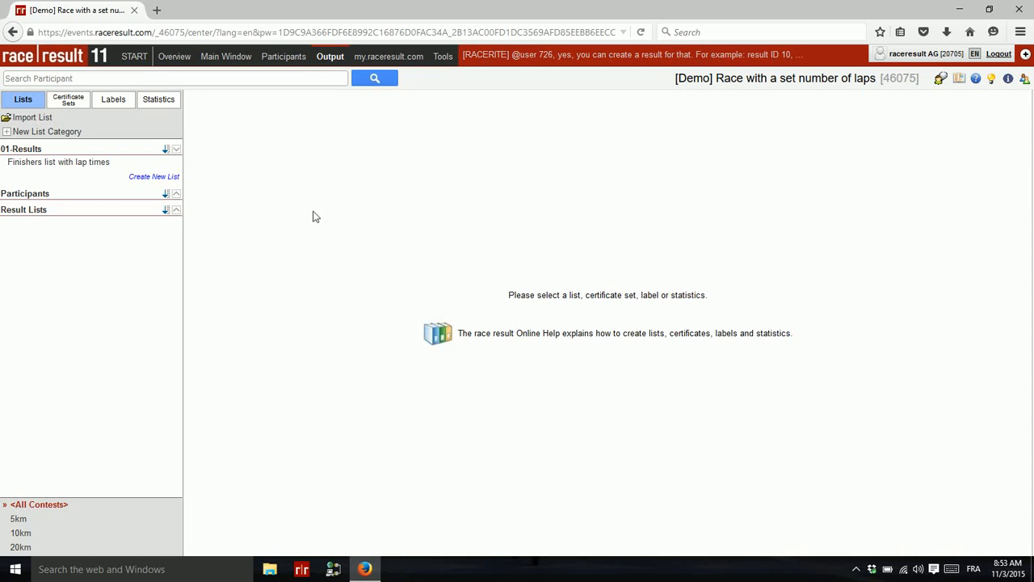
left_click(49, 163)
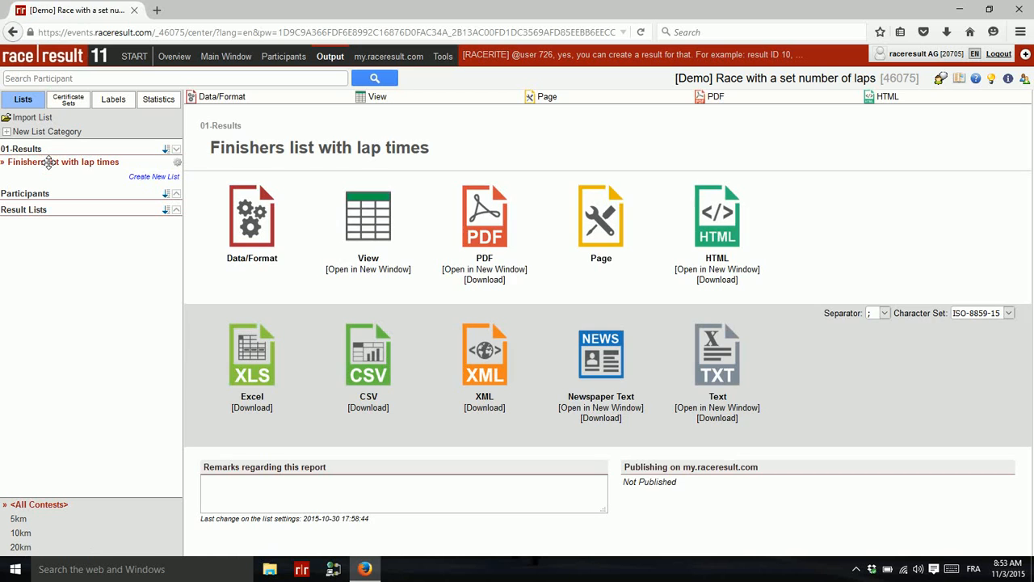
left_click(234, 97)
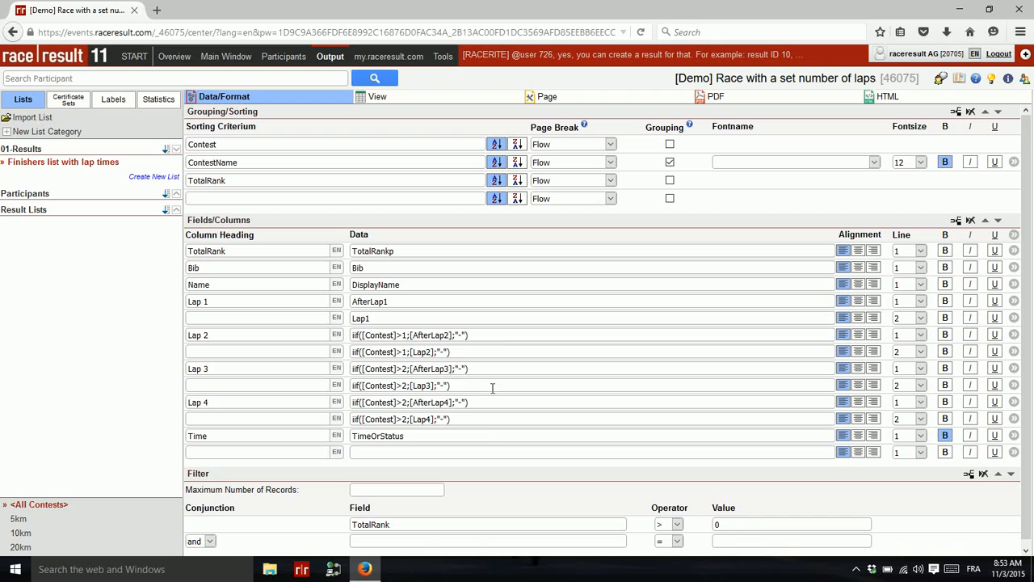
Step: Inspect the '-' fallback in the Lap 2 iif formula, then preview the finisher list
left_click(484, 335)
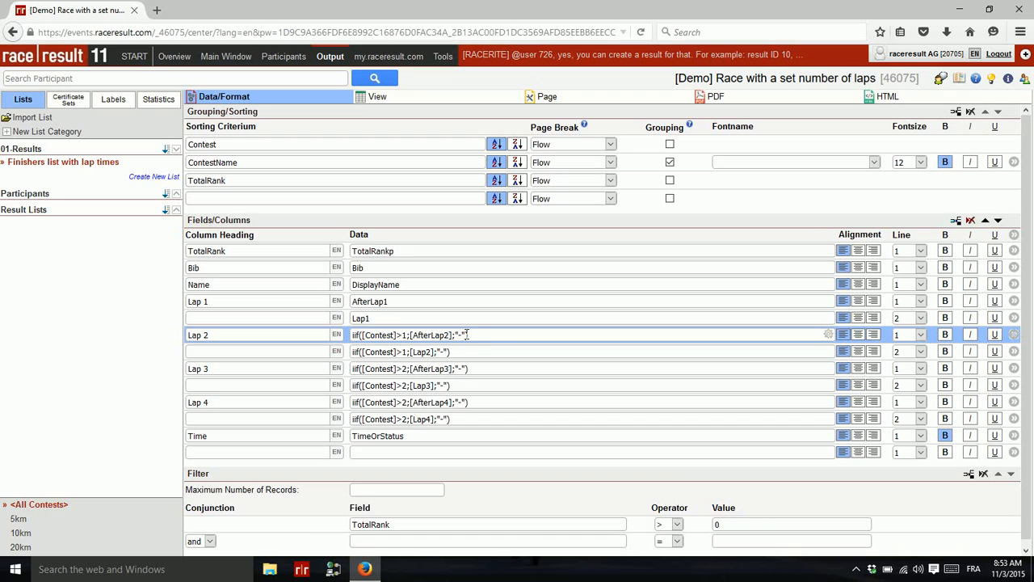
left_click_drag(467, 335, 456, 335)
left_click(388, 97)
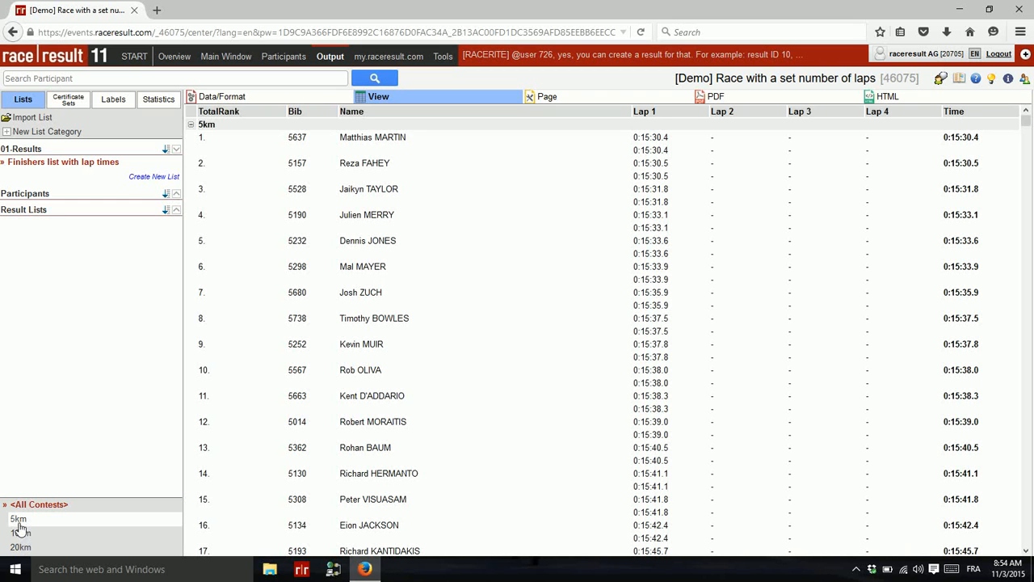
Step: Limit the finisher list to the 5km contest and render it as a PDF
left_click(16, 520)
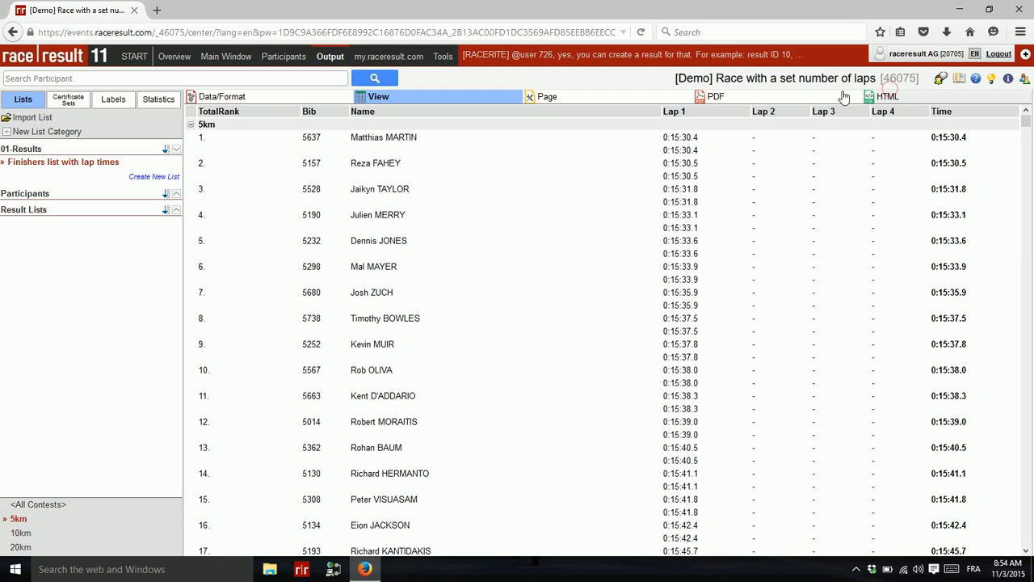
left_click(705, 96)
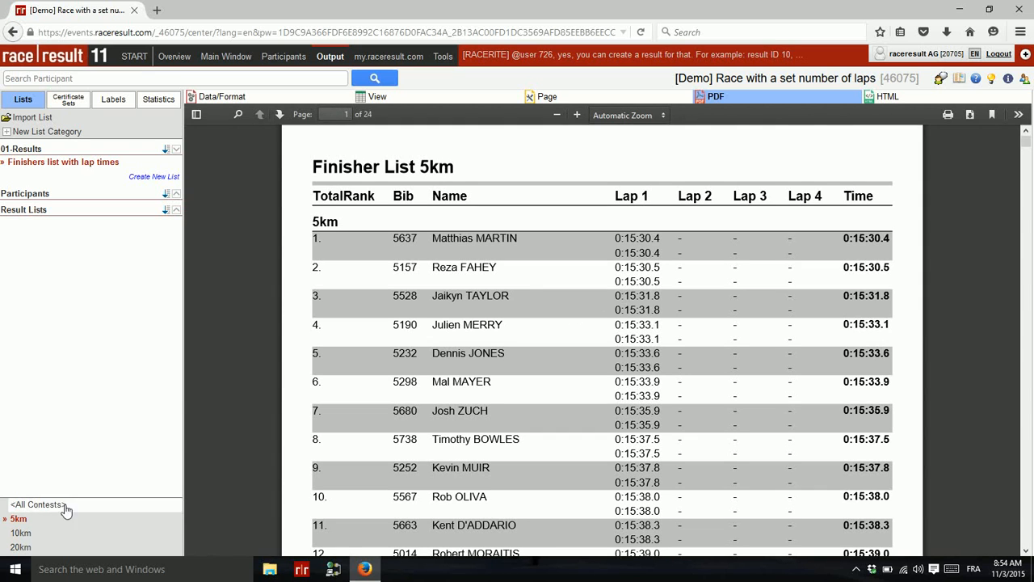
Step: Reload the finisher PDF for the 10km contest, then for the 20km contest
left_click(16, 534)
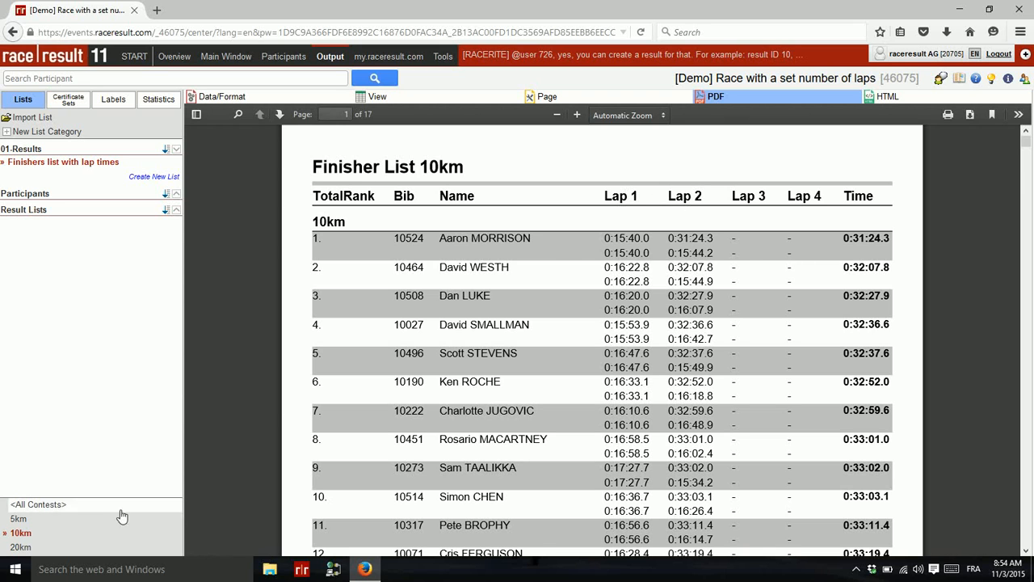
left_click(21, 547)
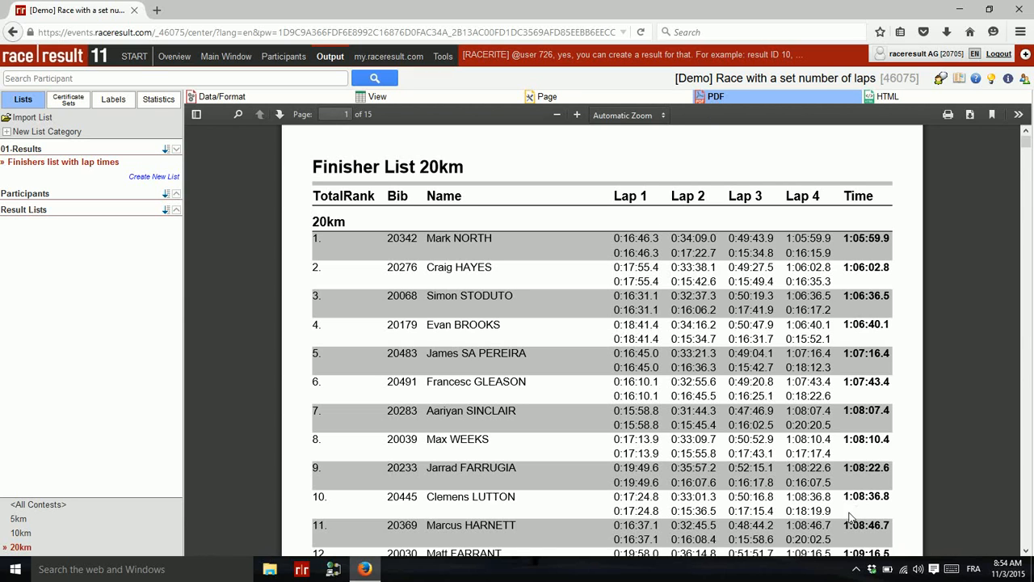
left_click(858, 561)
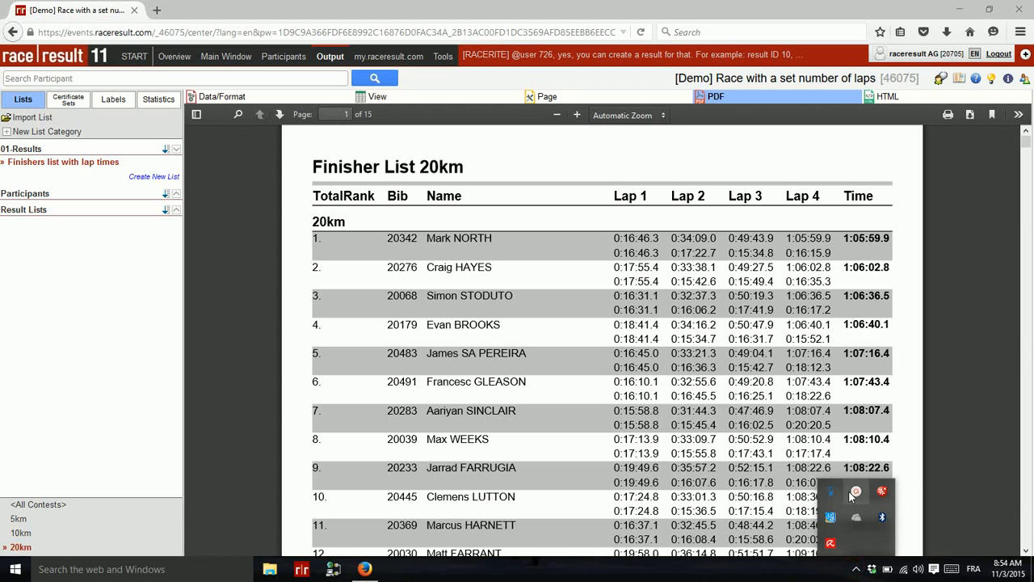